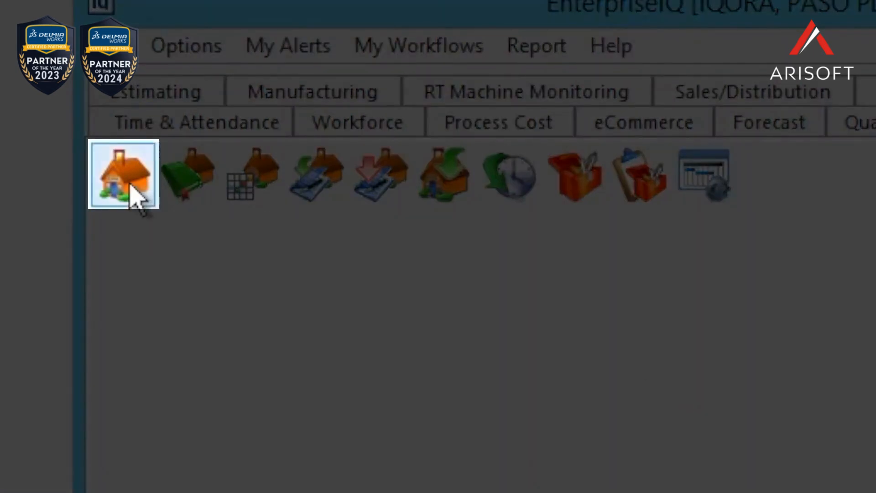
Open fixed asset maintenance and load asset WC-10-500, CENTER 10 500 TON NIGATA, from the pick list
left_click(135, 194)
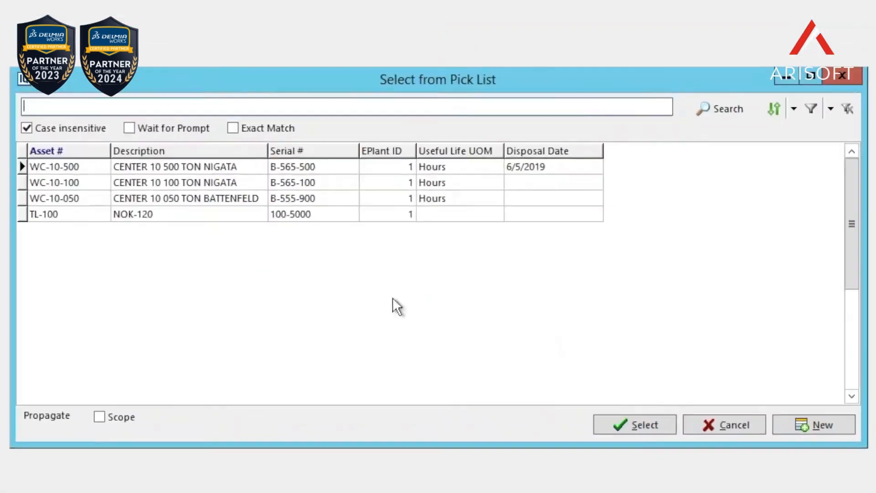
left_click(256, 171)
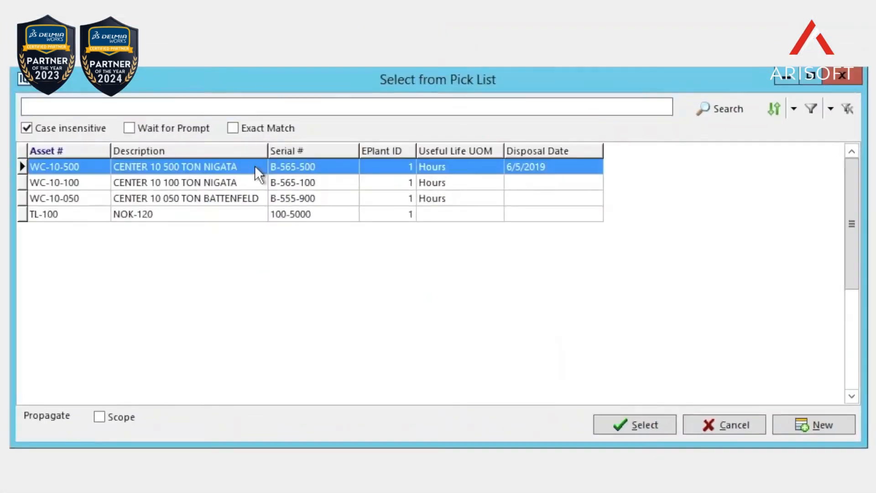
left_click(630, 427)
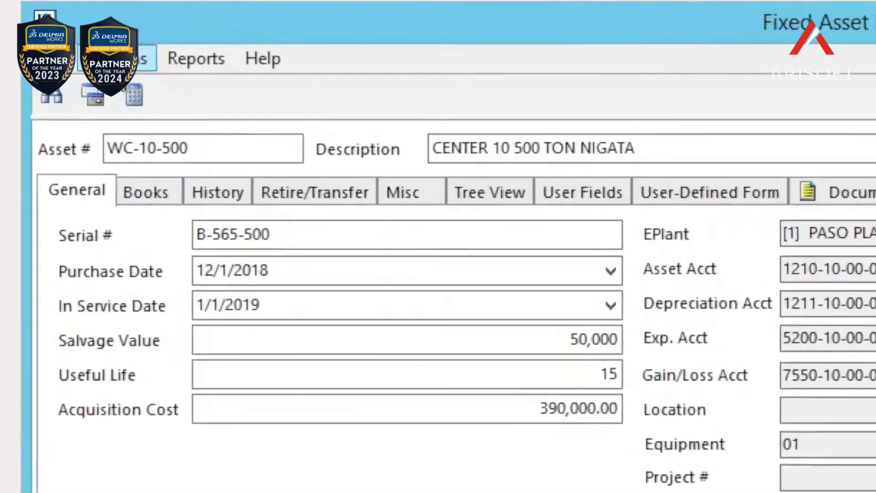
Look at the commands for cloning a fixed asset and importing fixed assets
left_click(133, 58)
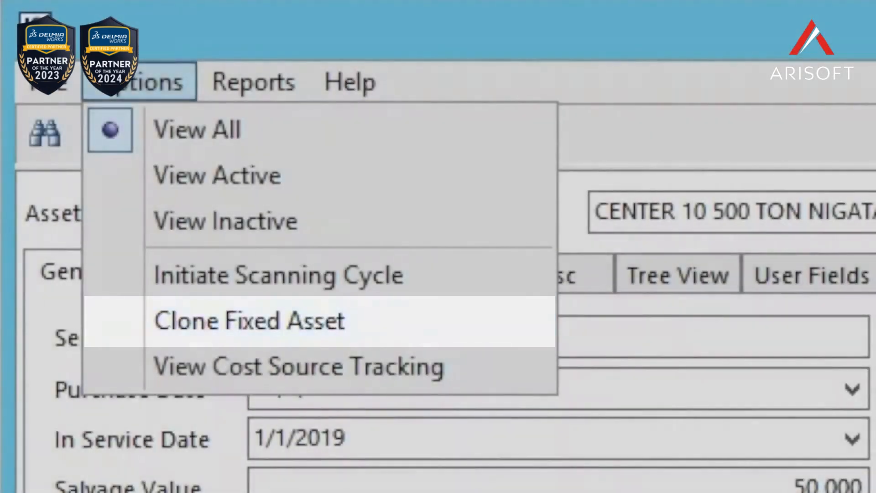
left_click(227, 337)
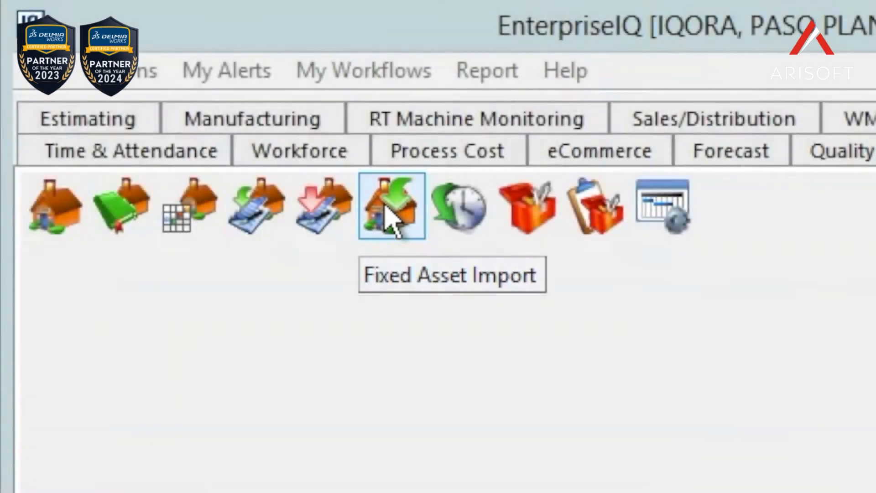
left_click(392, 219)
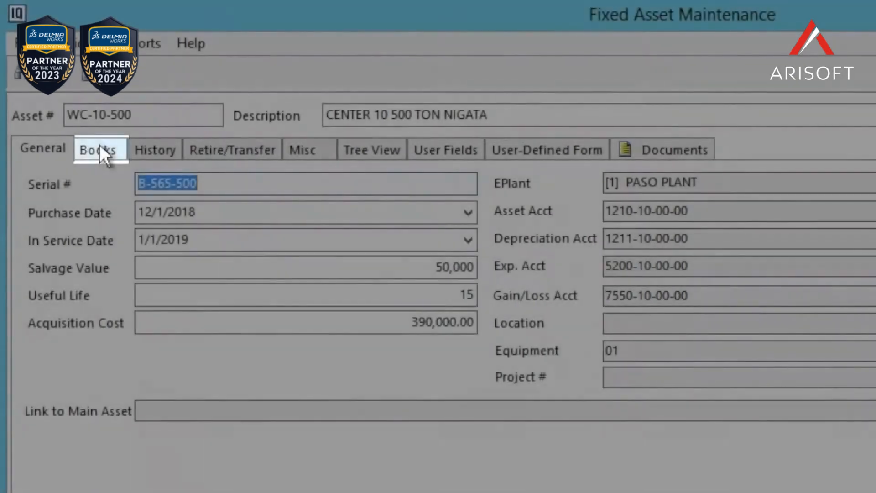
Open the Financial book of asset WC-10-500 and examine its posting history, including post date and GL period
left_click(98, 148)
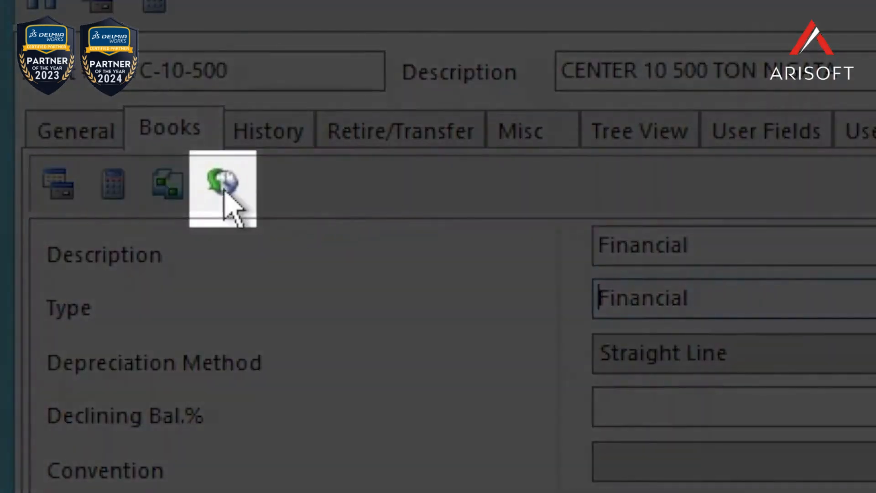
left_click(230, 196)
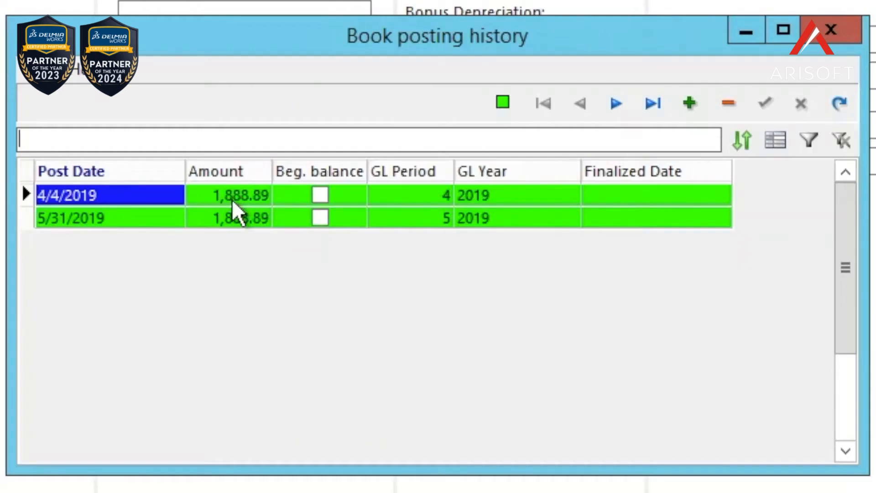
left_click(232, 199)
left_click(154, 201)
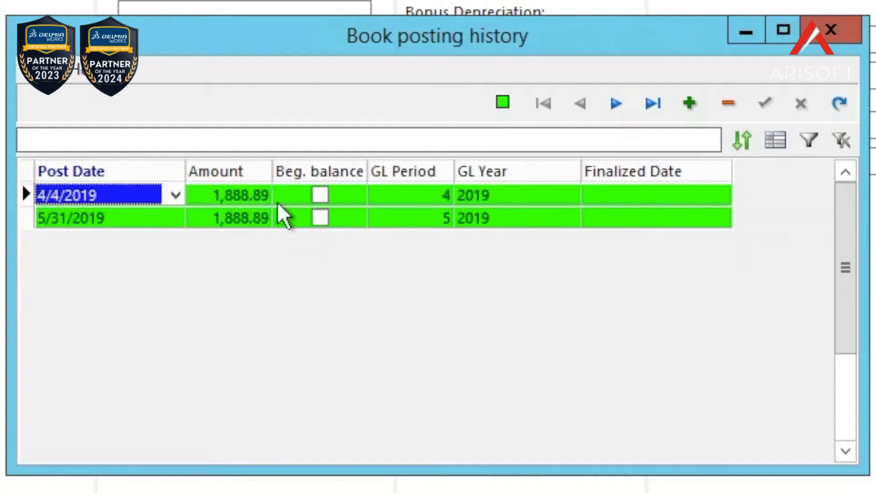
left_click(415, 195)
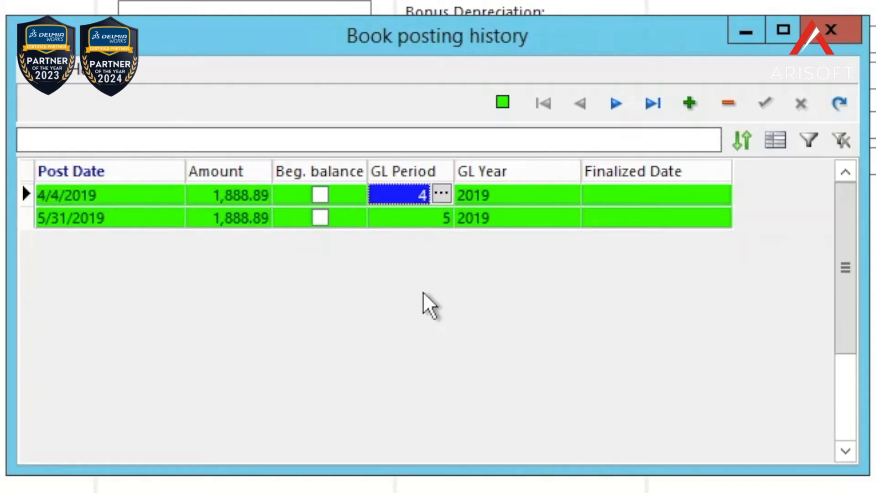
left_click(339, 195)
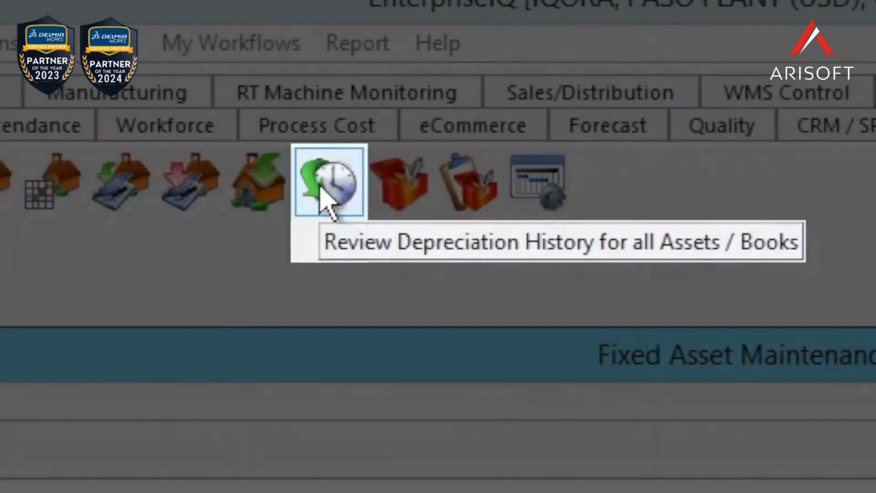
Review the depreciation history for all assets and books, examining the Financial posting dated 2/28/2010
left_click(325, 198)
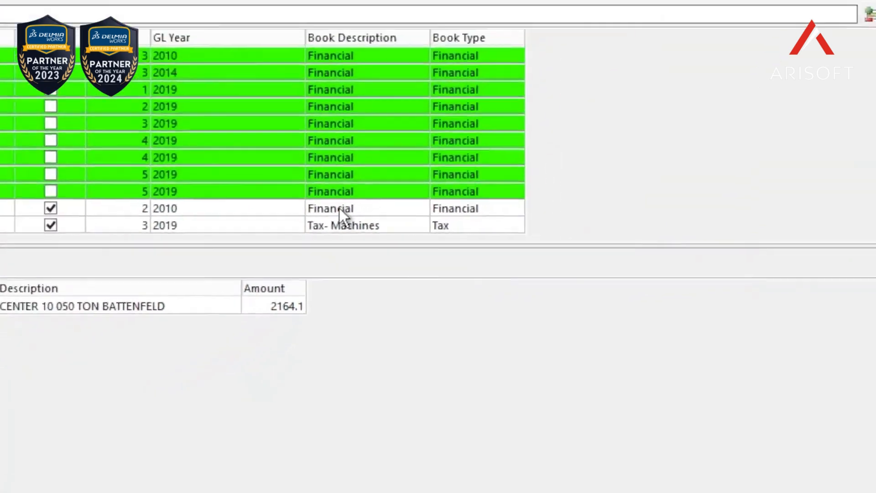
left_click(339, 208)
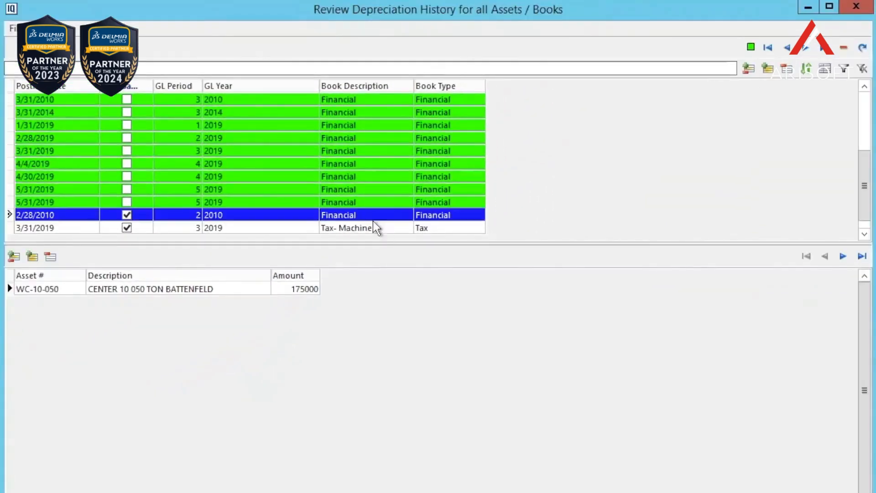
left_click(844, 51)
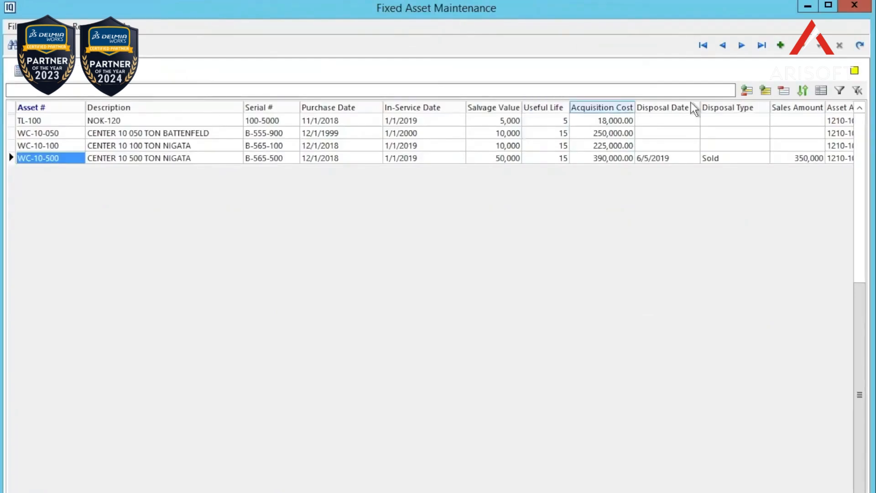
Calculate Financial book depreciation for all listed fixed assets with the period date May 31, 2019
left_click(766, 91)
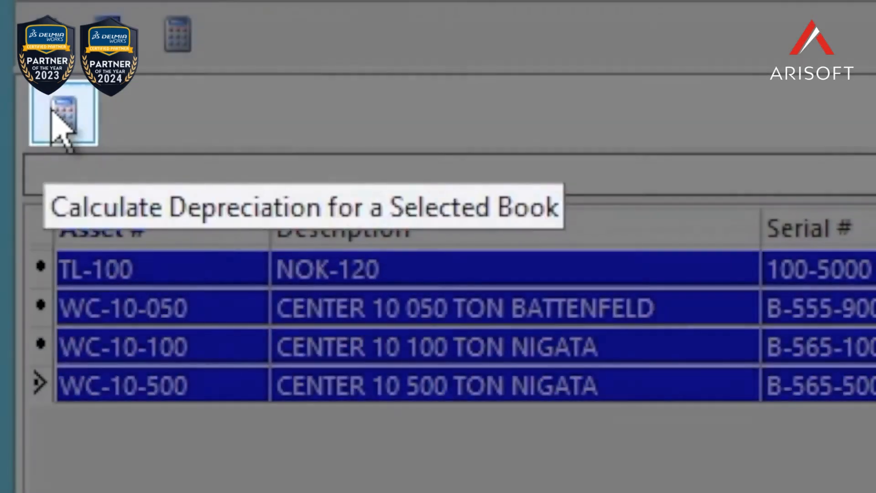
left_click(52, 112)
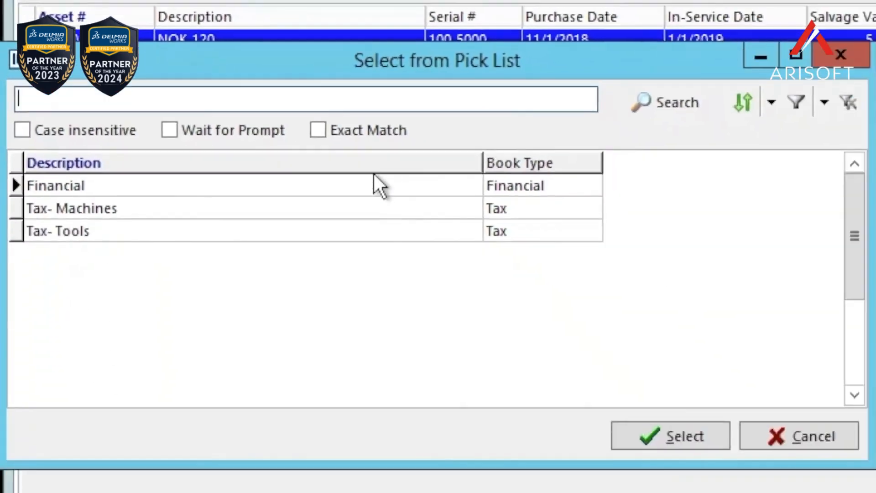
left_click(439, 245)
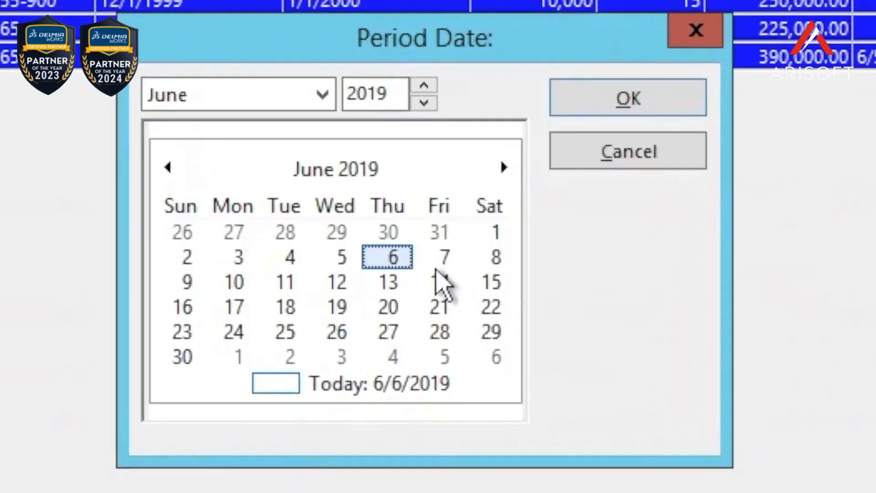
left_click(439, 232)
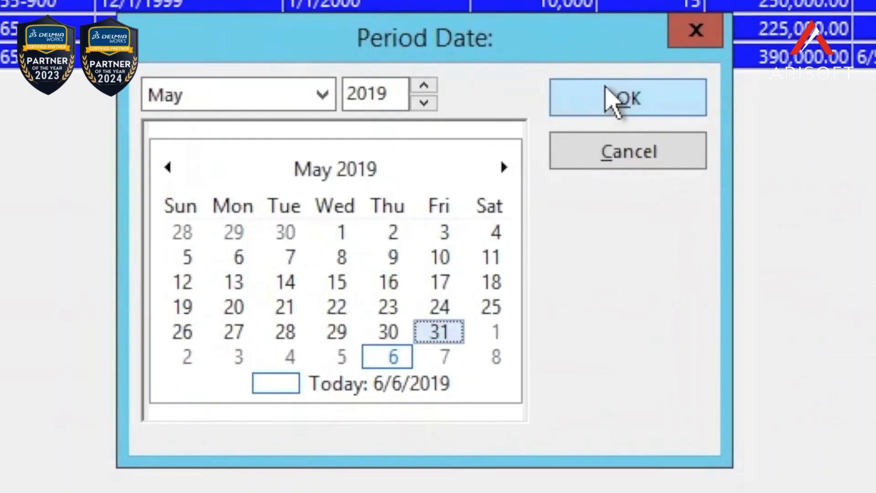
left_click(610, 100)
left_click(644, 315)
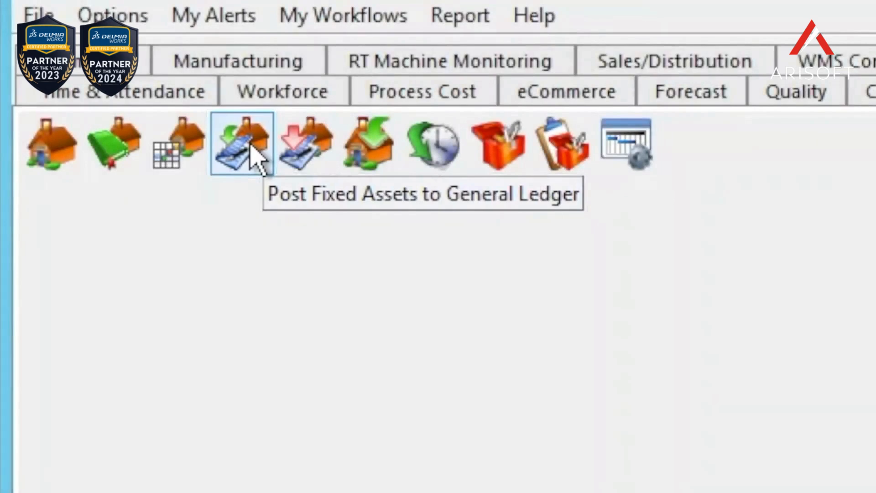
Open the posting of fixed assets to the general ledger and choose the FA Pre-Post Batch Review report
left_click(242, 145)
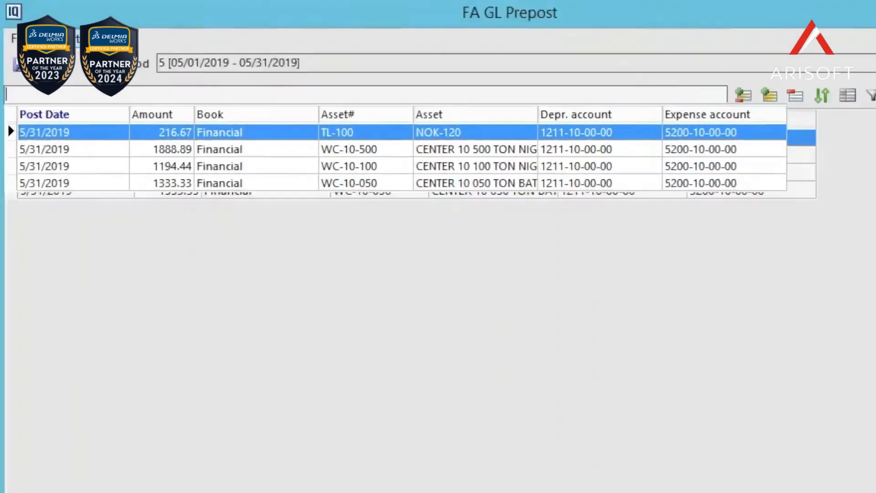
left_click(55, 32)
left_click(75, 53)
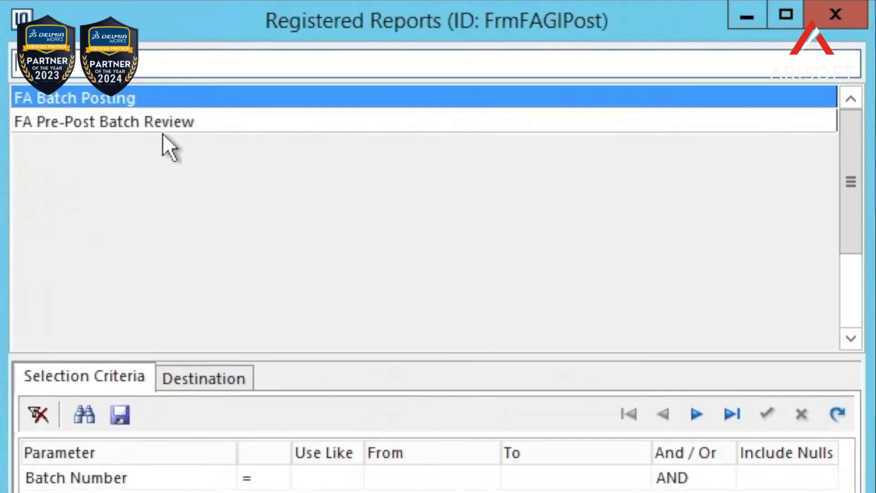
left_click(160, 126)
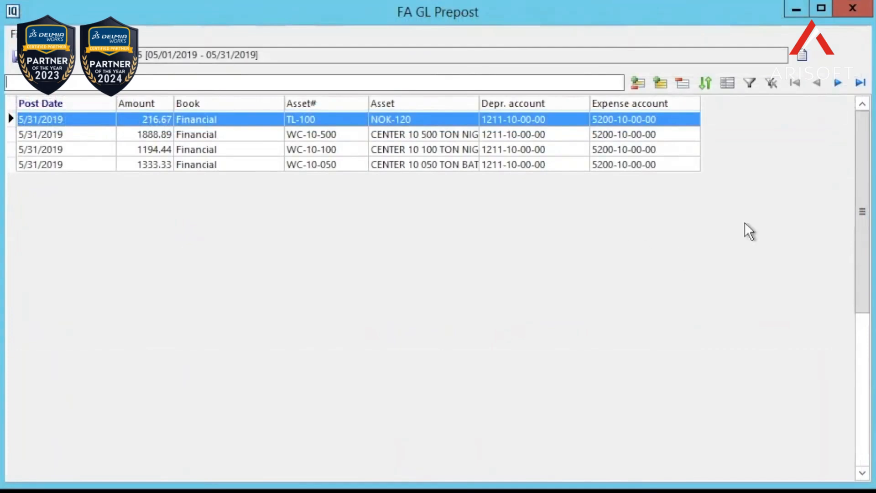
Select all prepost depreciation entries and post them to the GL with the post date May 31, 2019
left_click(660, 83)
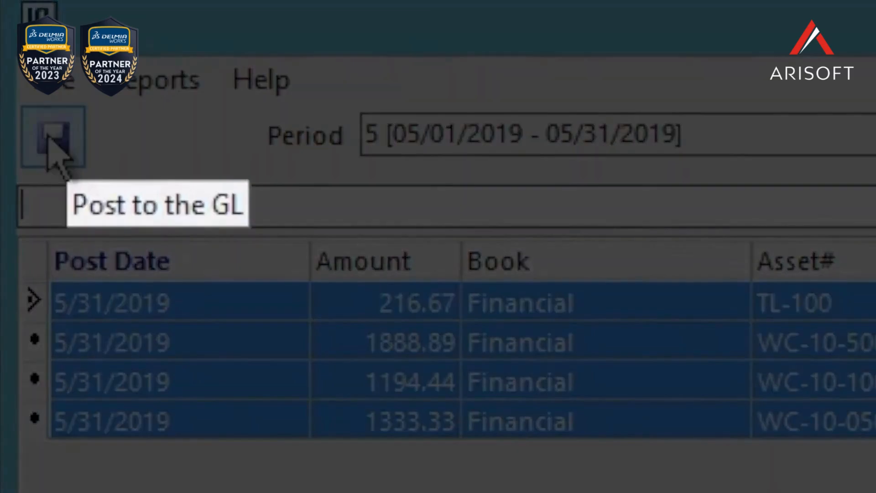
left_click(50, 137)
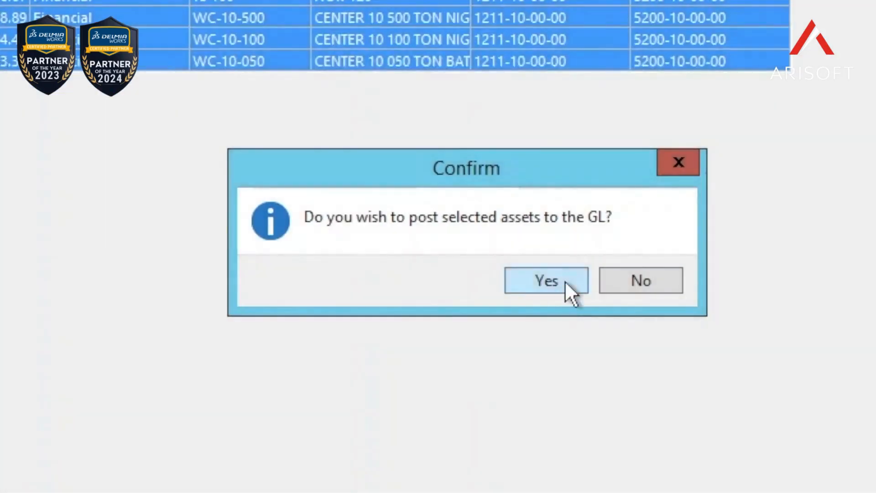
left_click(566, 283)
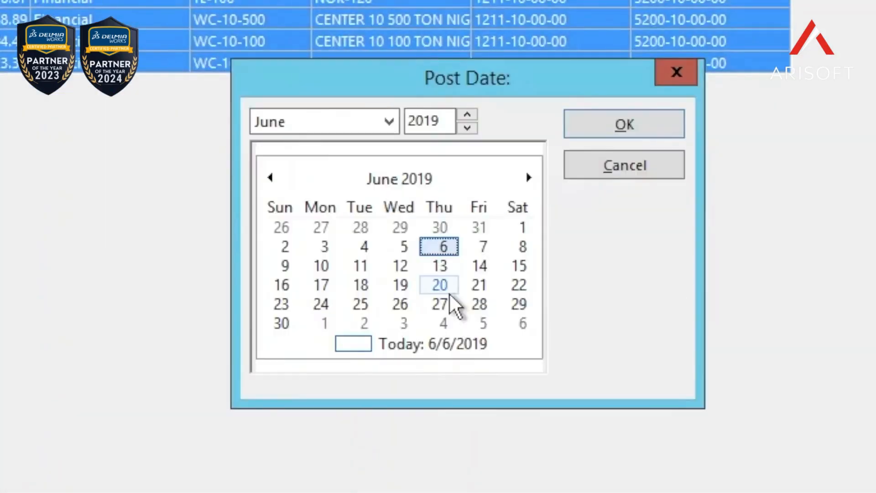
left_click(478, 228)
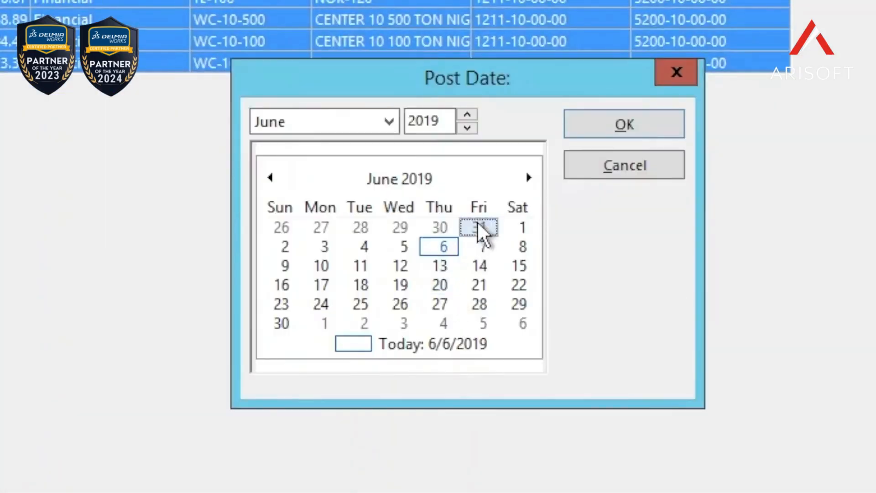
left_click(615, 122)
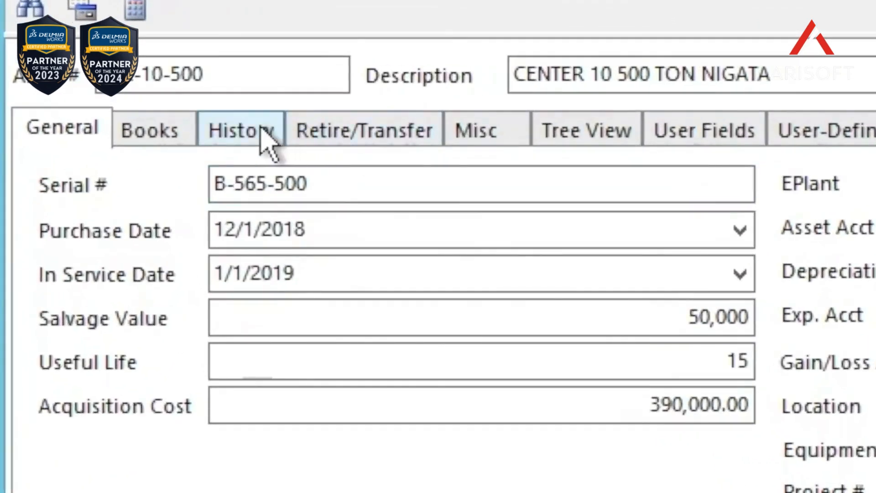
View the purchase history of asset WC-10-500 and jump to the AP invoice behind its PO record
left_click(106, 96)
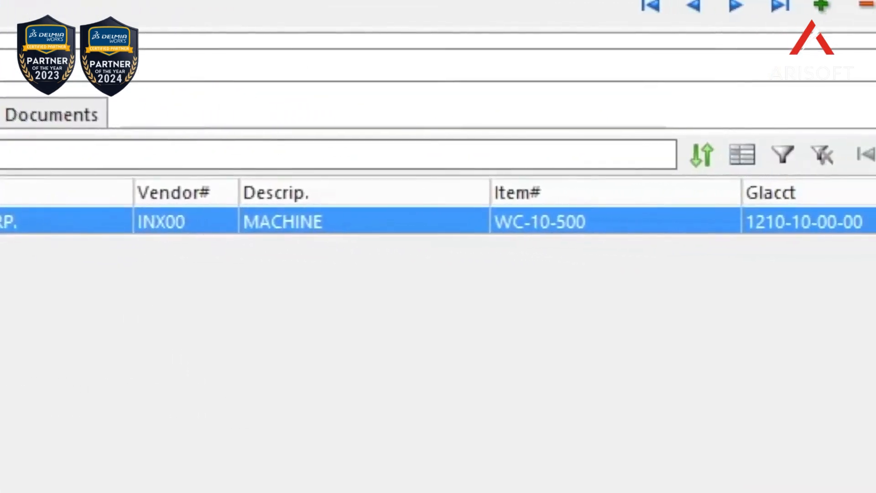
right_click(293, 74)
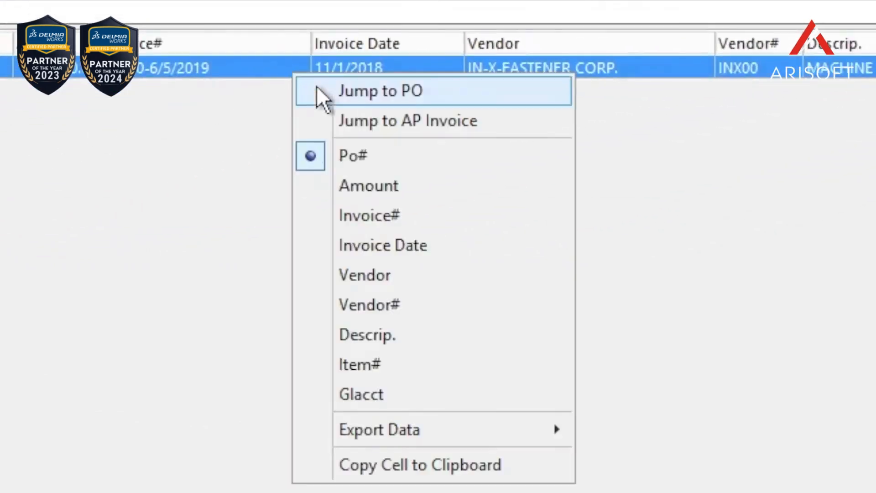
left_click(357, 126)
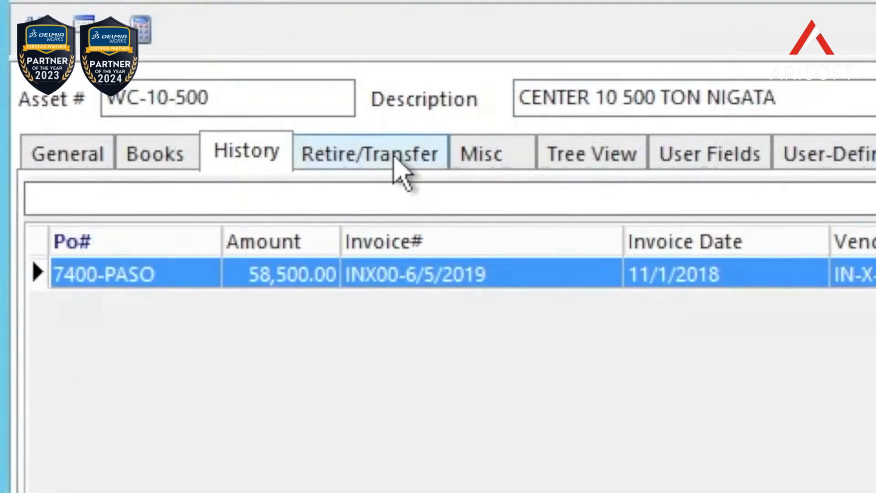
Review the disposal types and GL entries in the retirement details of asset WC-10-500, and post the disposal
left_click(394, 157)
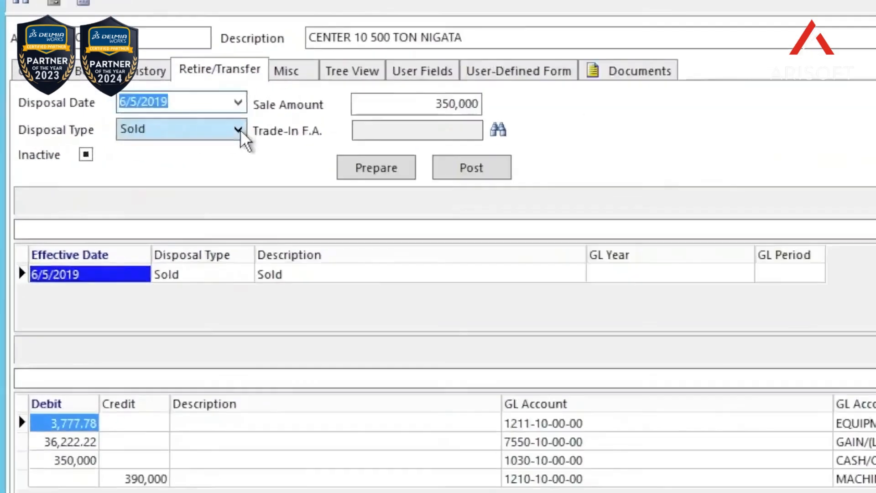
left_click(160, 135)
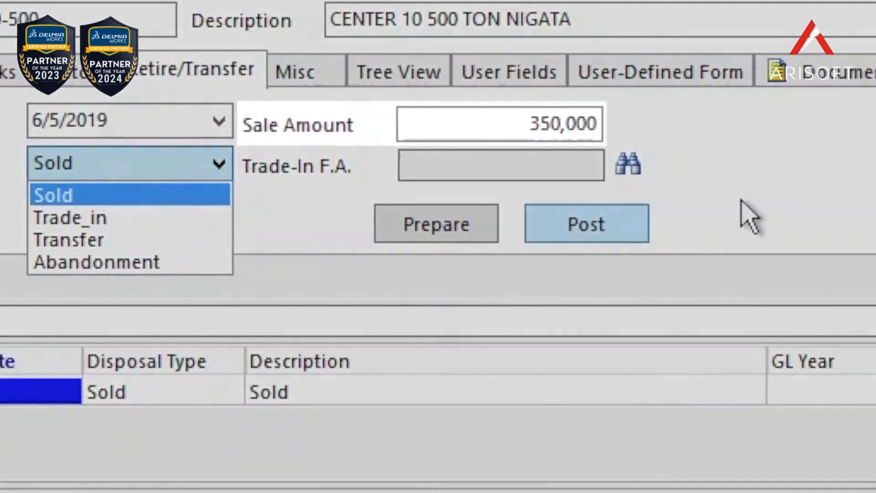
left_click(821, 169)
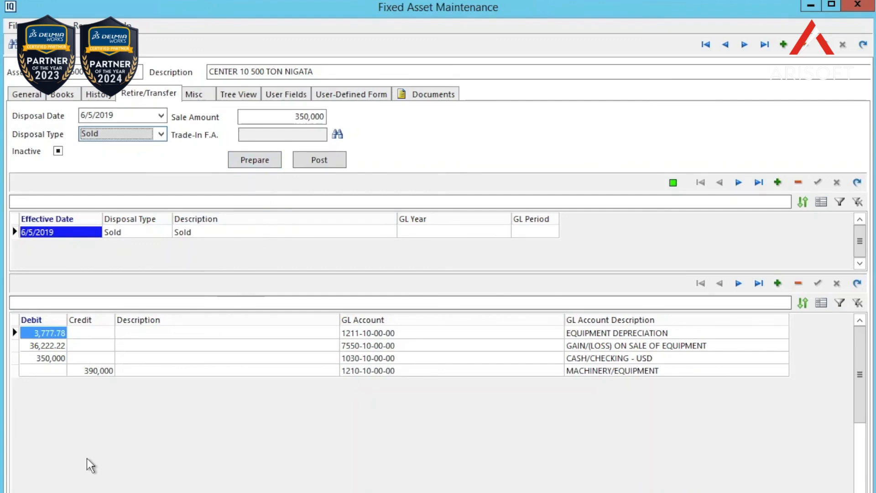
left_click(94, 372)
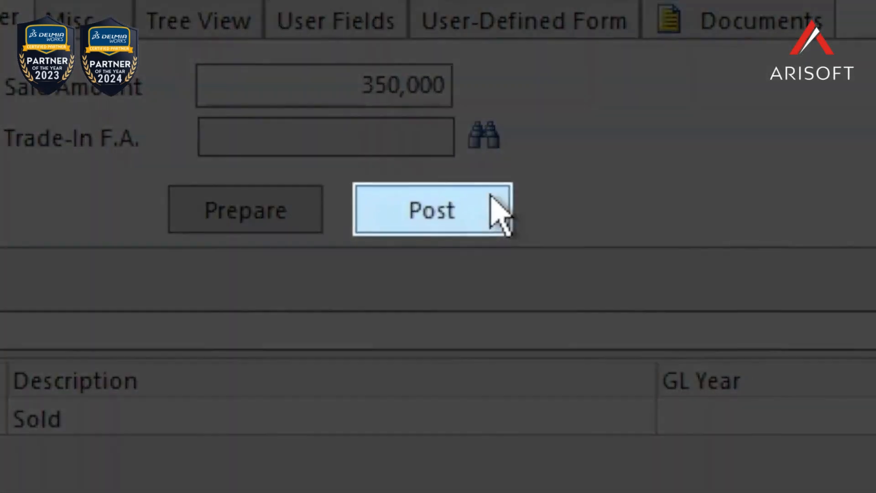
left_click(486, 211)
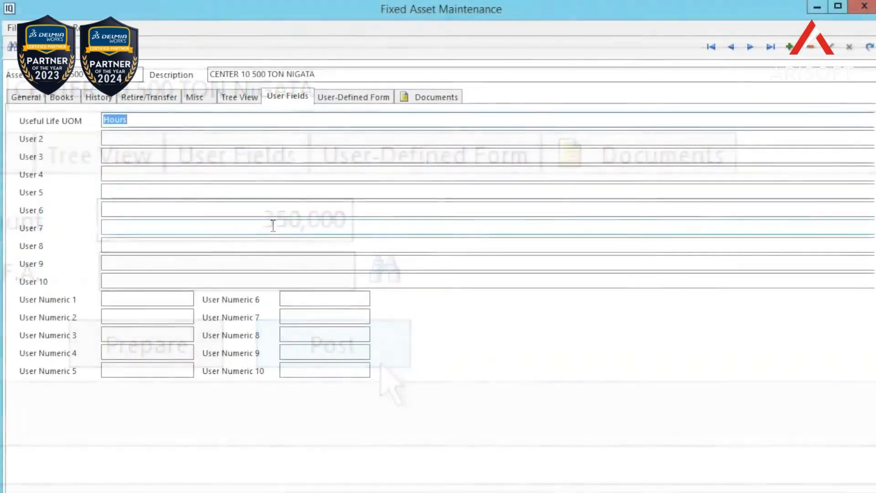
Examine the asset's user-defined form, its user fields, the Useful Life UOM column in the asset pick list, and its attached documents
left_click(342, 98)
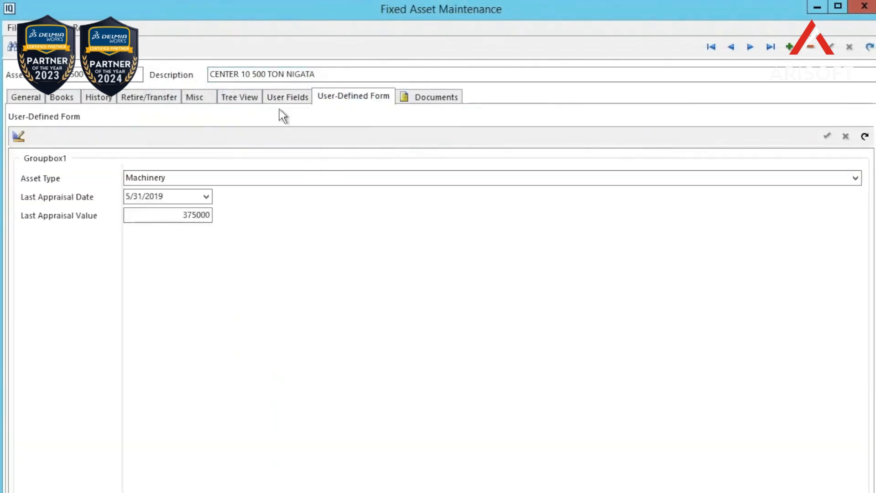
left_click(275, 97)
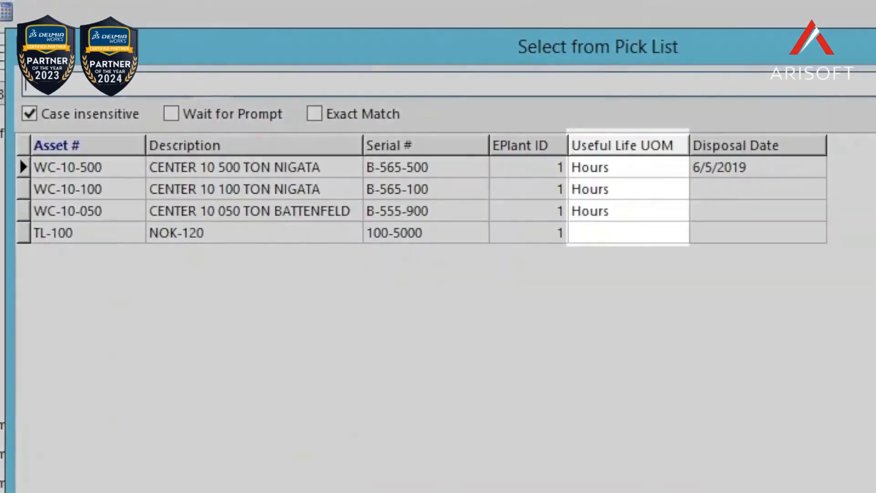
left_click(591, 145)
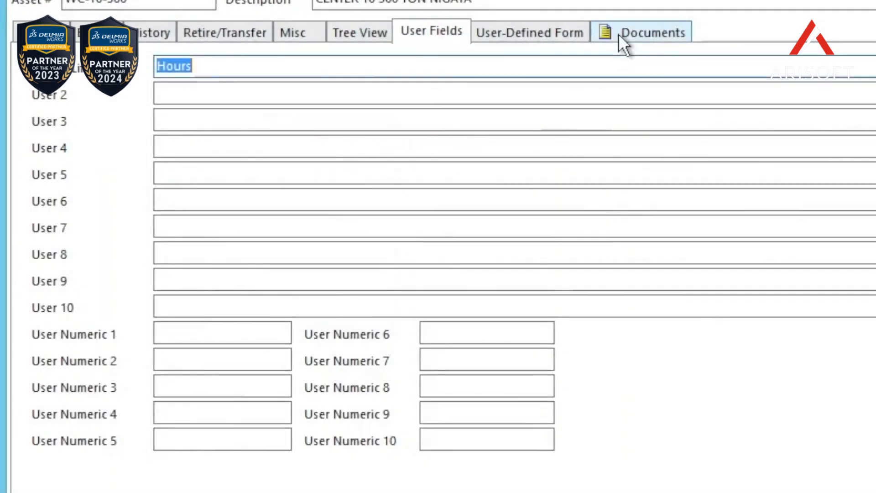
left_click(620, 35)
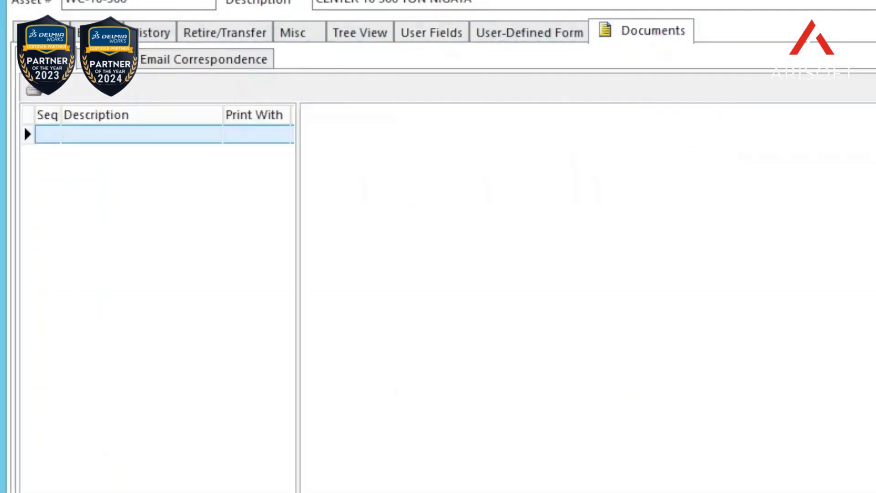